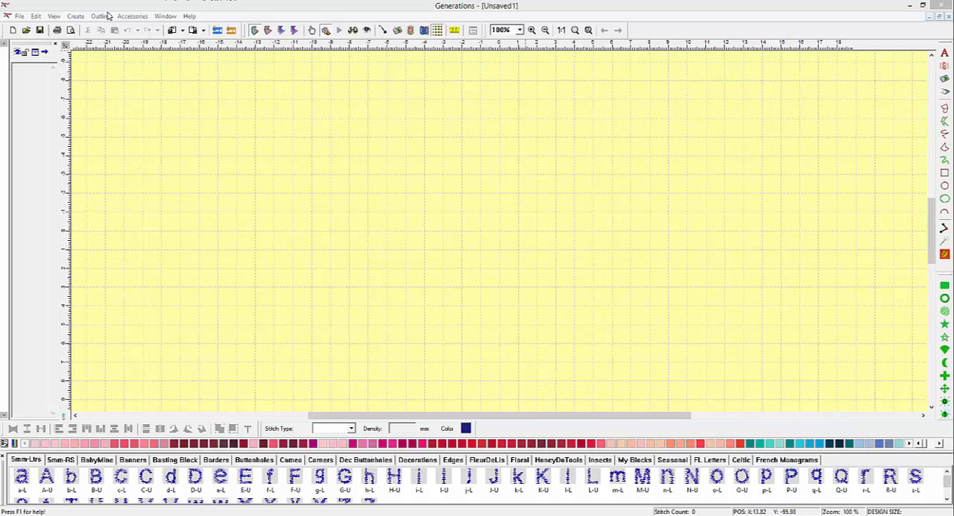
# Step: Select TW-Brother MFC-J4620DW LAN 3.20 as the TWAIN scanner source
pyautogui.click(20, 16)
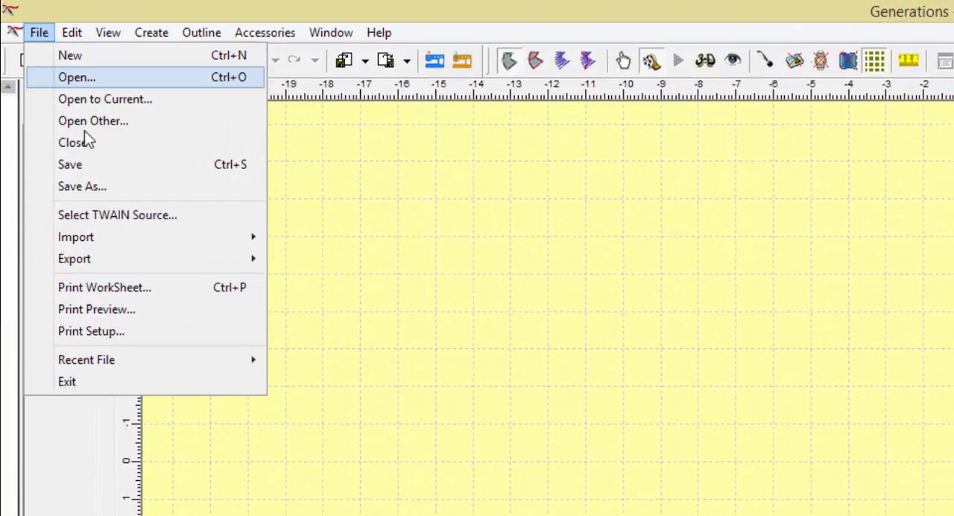
pyautogui.click(115, 216)
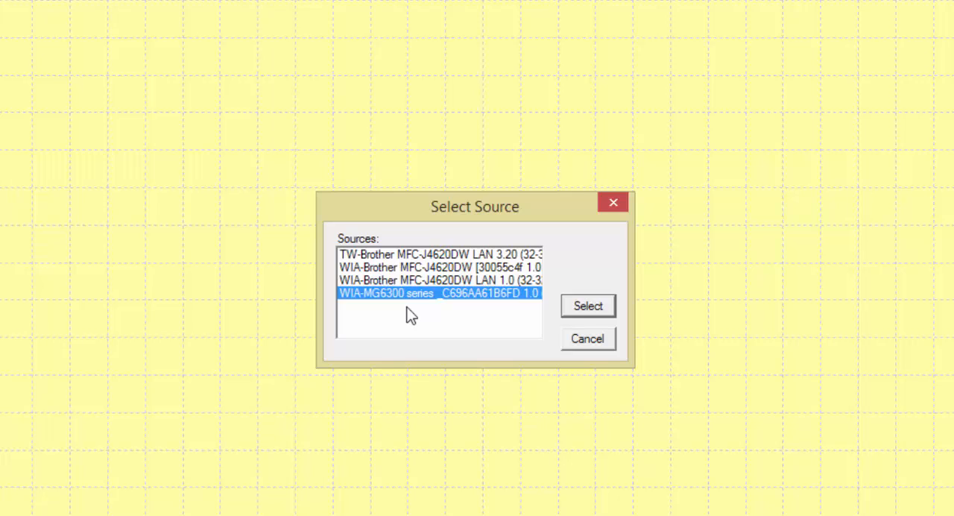
pyautogui.click(412, 255)
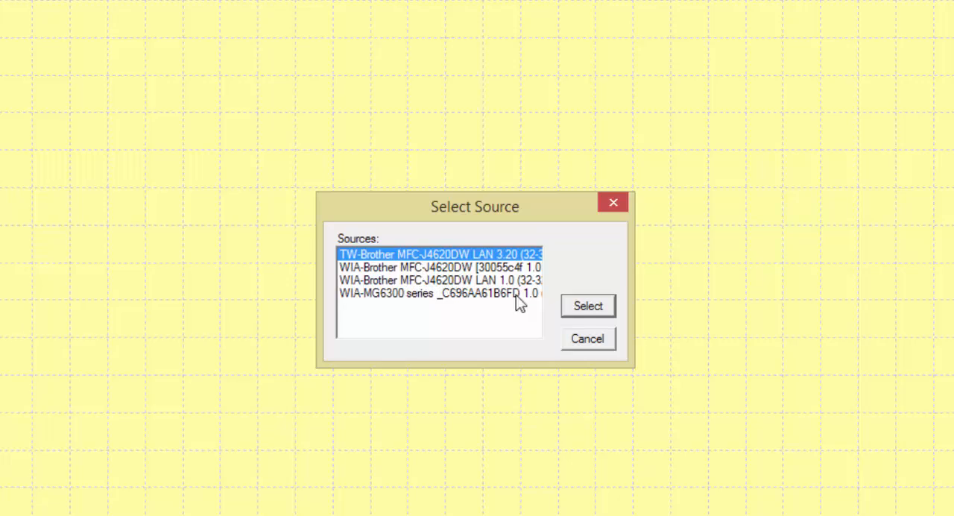
pyautogui.click(586, 307)
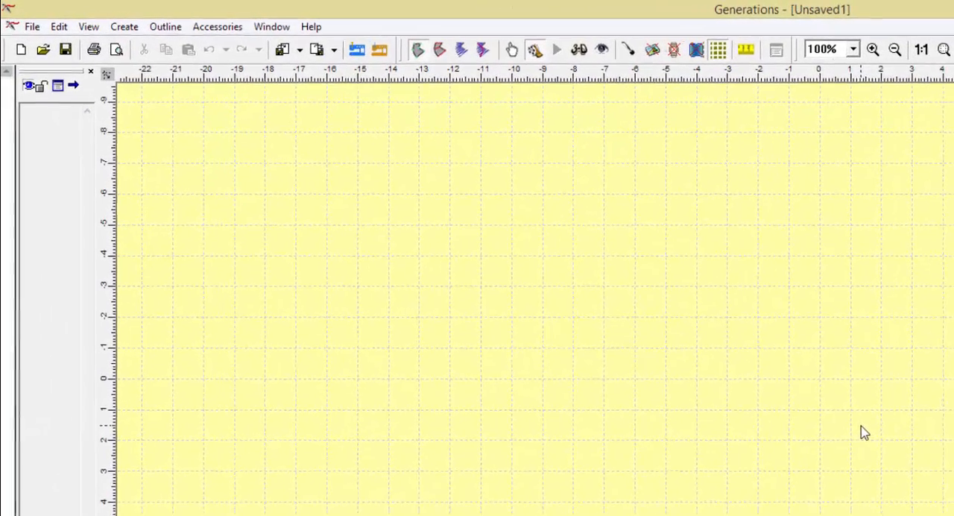
# Step: Create an image from the TWAIN source, setting the scan to Web at 100 x 100 dpi in 24bit Color
pyautogui.click(128, 28)
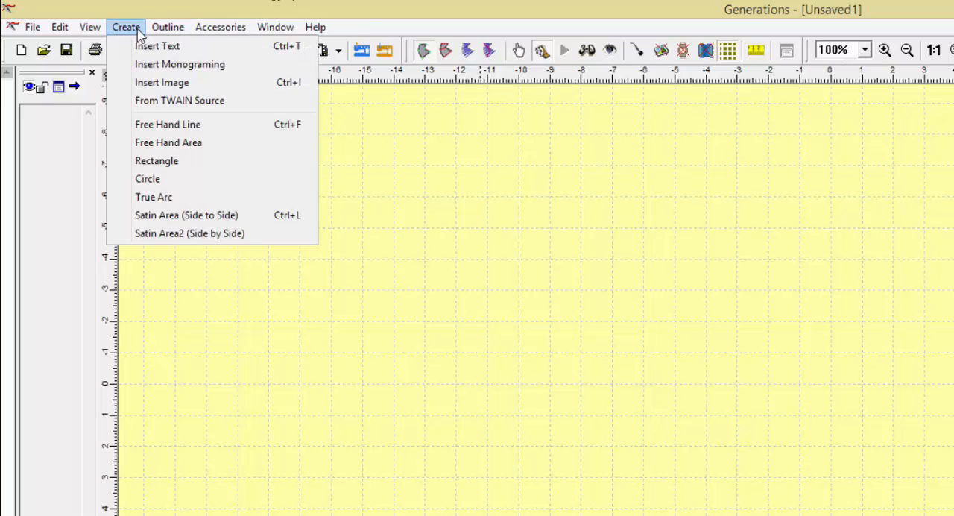
pyautogui.click(165, 106)
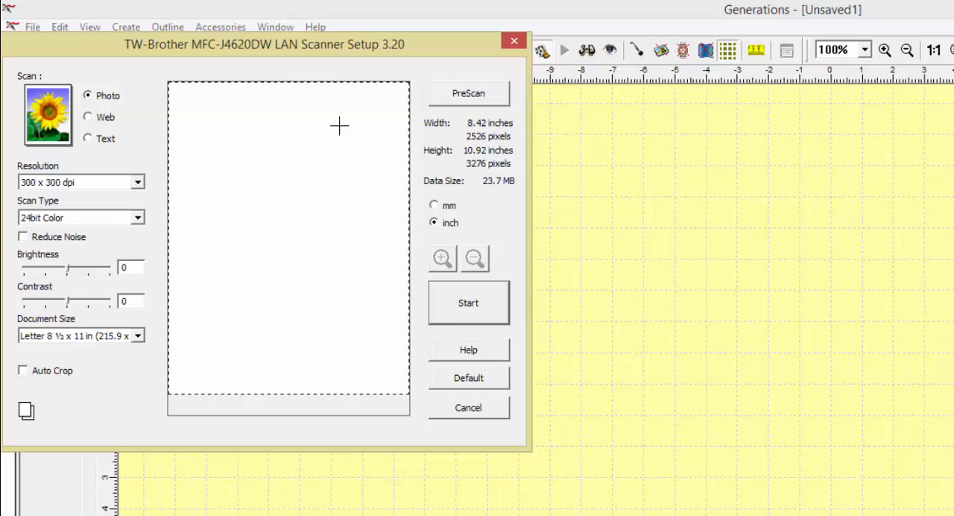
pyautogui.click(103, 135)
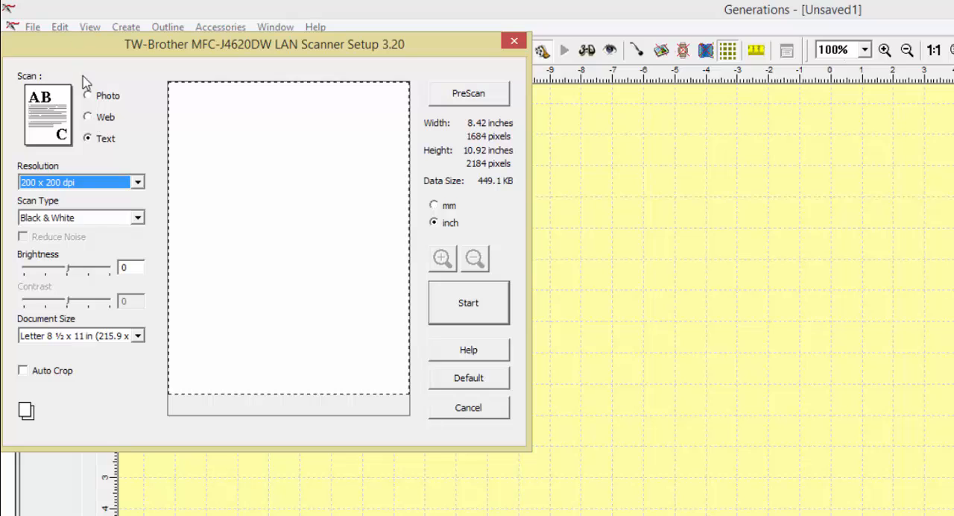
pyautogui.click(90, 96)
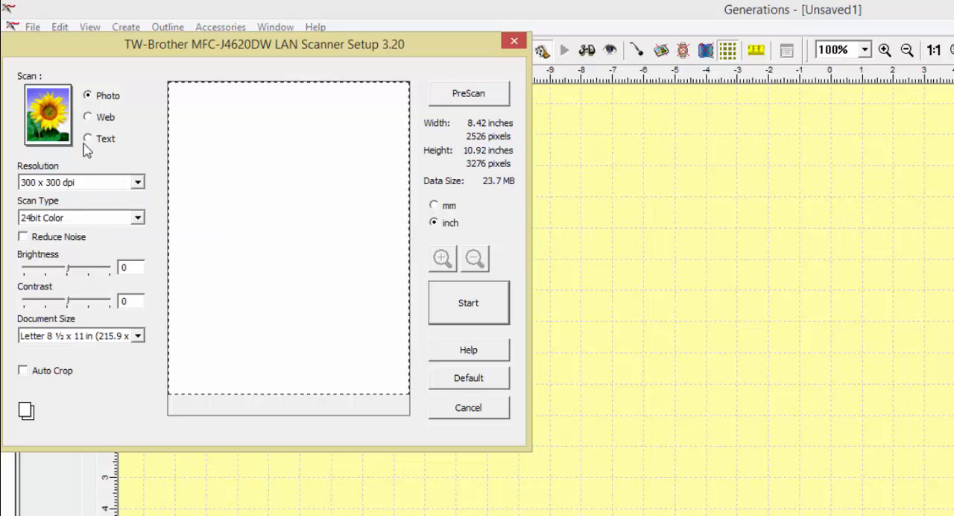
pyautogui.click(88, 117)
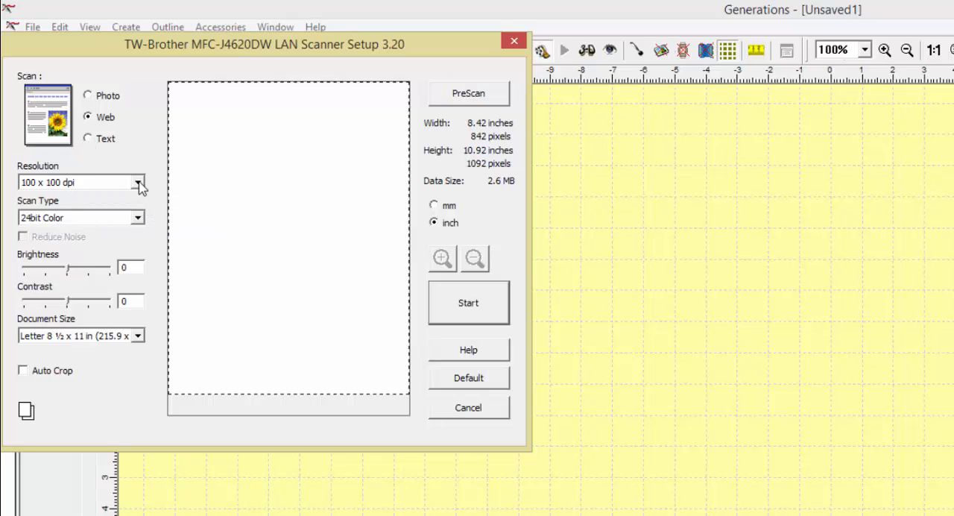
pyautogui.click(138, 185)
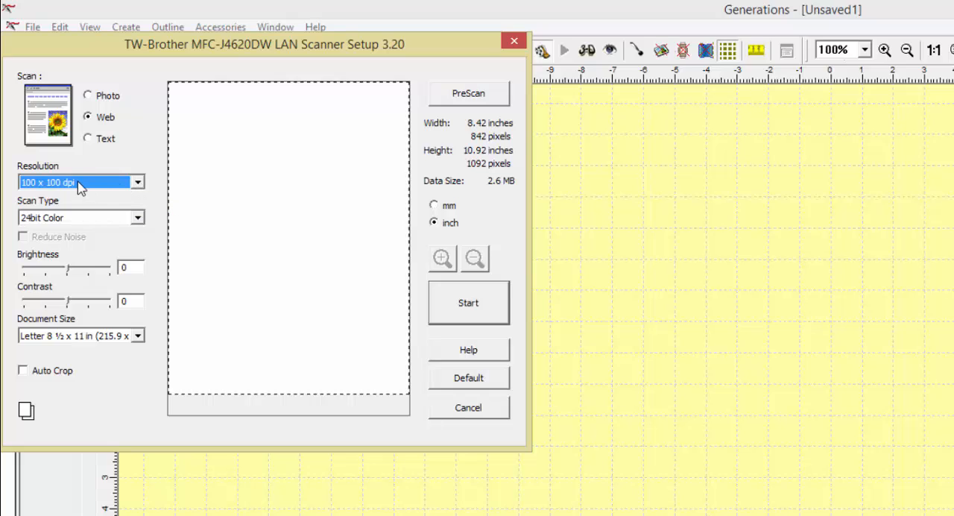
pyautogui.click(138, 218)
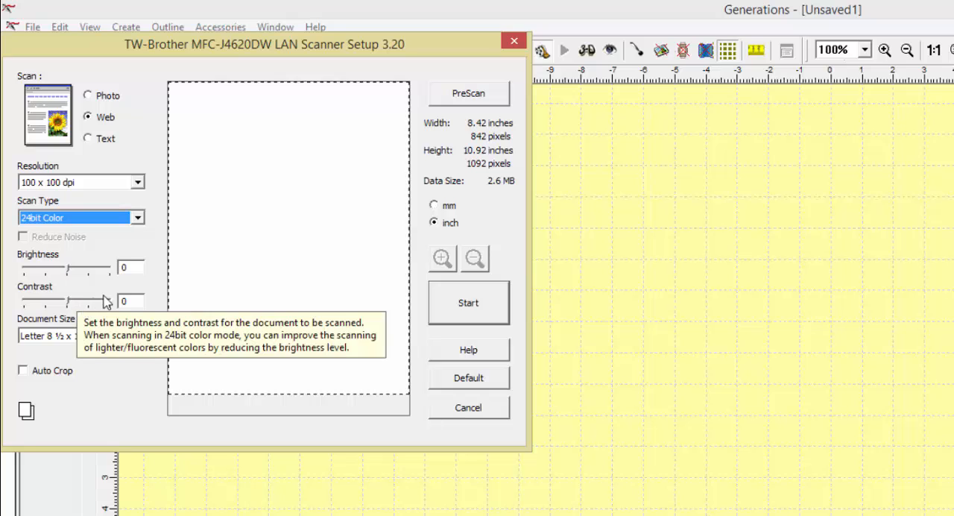
# Step: Pre-scan the page and crop the scan area around the lower floral border, about 4.43 by 3.75 inches
pyautogui.click(467, 95)
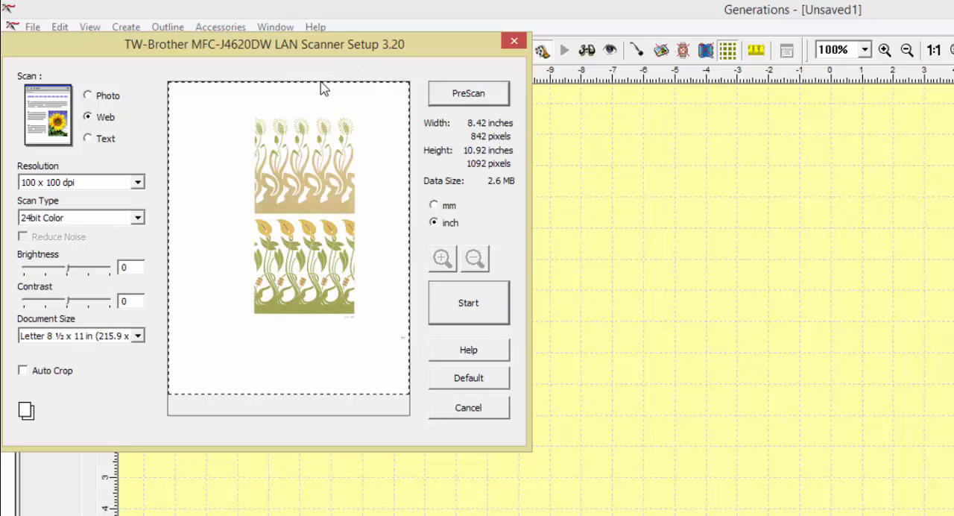
pyautogui.moveTo(319, 83); pyautogui.dragTo(305, 216)
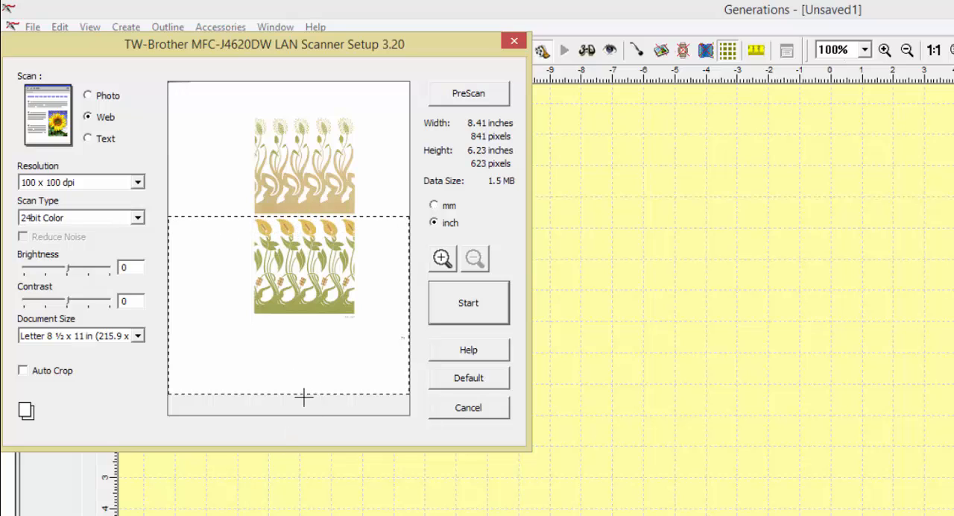
pyautogui.moveTo(303, 395); pyautogui.dragTo(322, 322)
pyautogui.moveTo(409, 271); pyautogui.dragTo(366, 266)
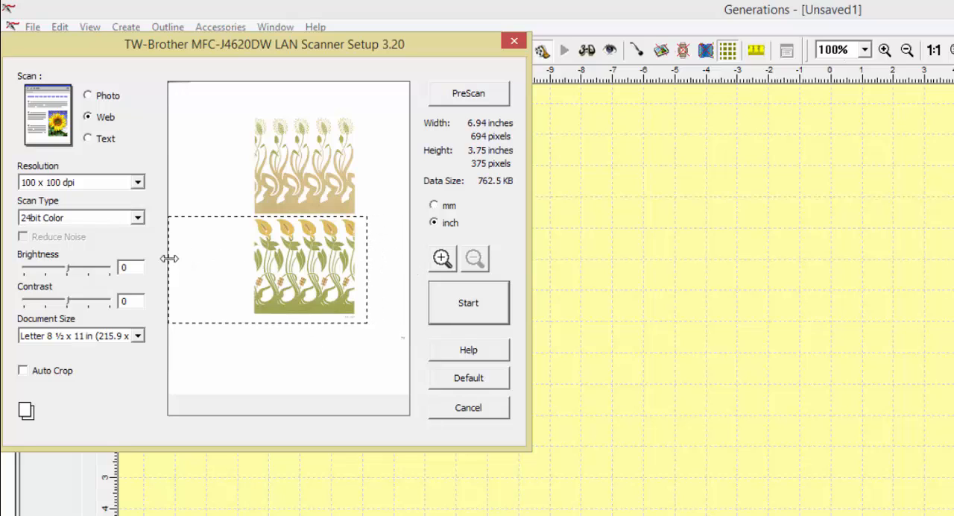
pyautogui.moveTo(169, 259); pyautogui.dragTo(240, 261)
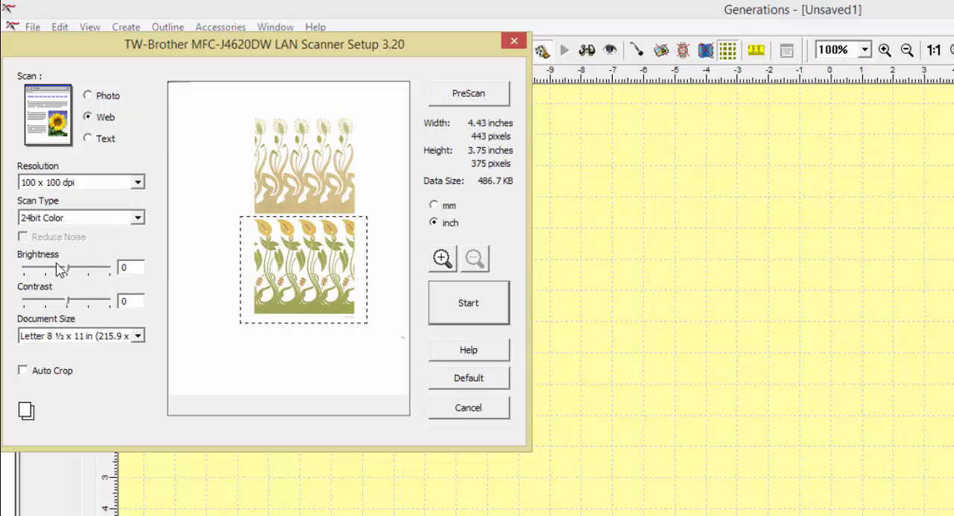
# Step: Set the scan brightness to -31 and contrast to 24, and scan the cropped area
pyautogui.moveTo(68, 269); pyautogui.dragTo(41, 270)
pyautogui.moveTo(69, 302); pyautogui.dragTo(89, 303)
pyautogui.moveTo(90, 302); pyautogui.dragTo(114, 304)
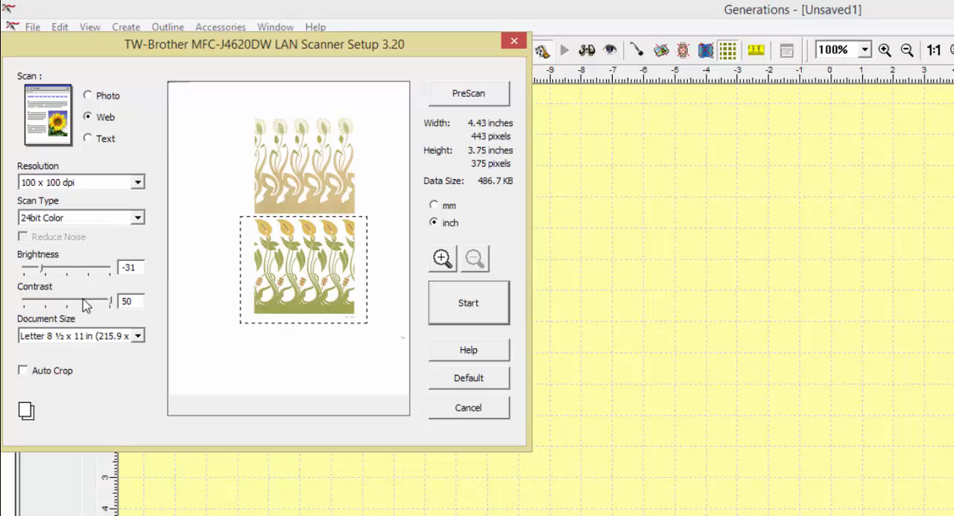
pyautogui.moveTo(111, 304); pyautogui.dragTo(89, 304)
pyautogui.click(467, 302)
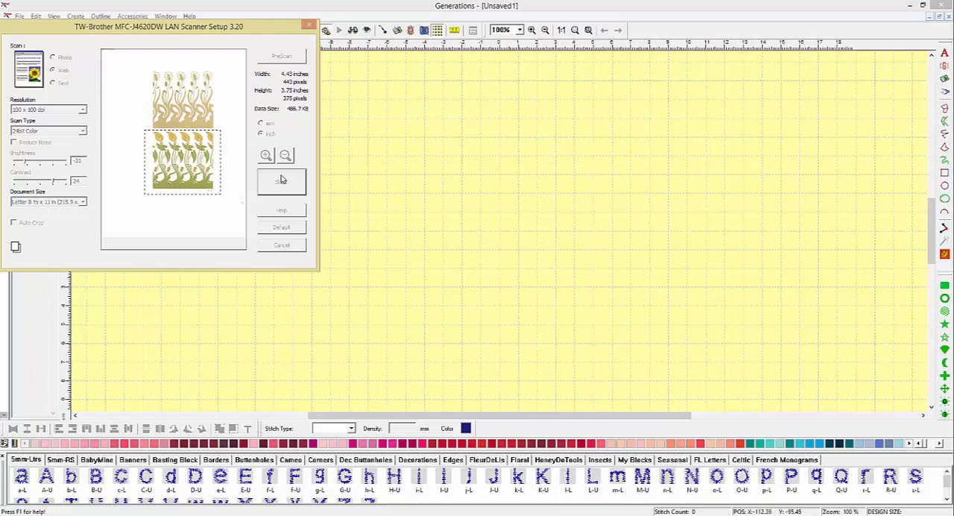
pyautogui.click(281, 180)
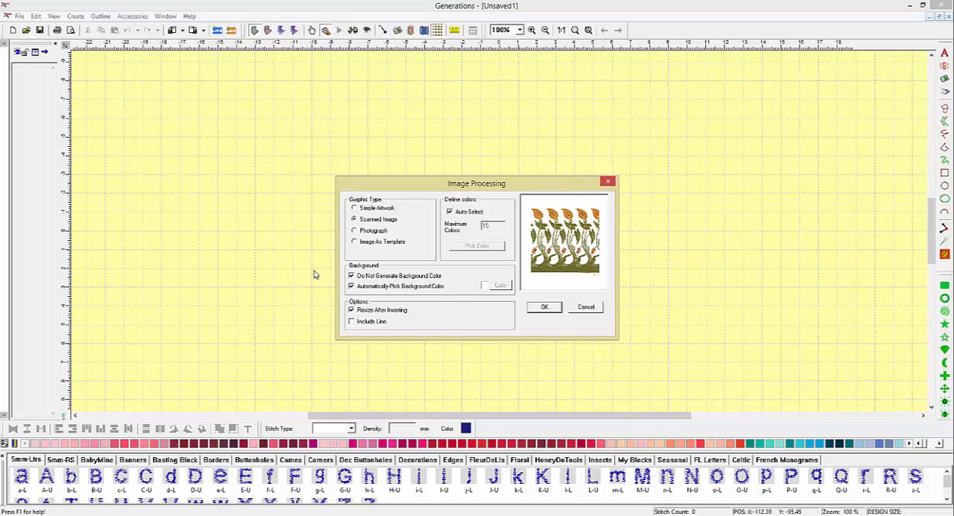
# Step: Insert the scanned image as a template, resized to a height of 150 mm with the aspect ratio maintained
pyautogui.click(355, 242)
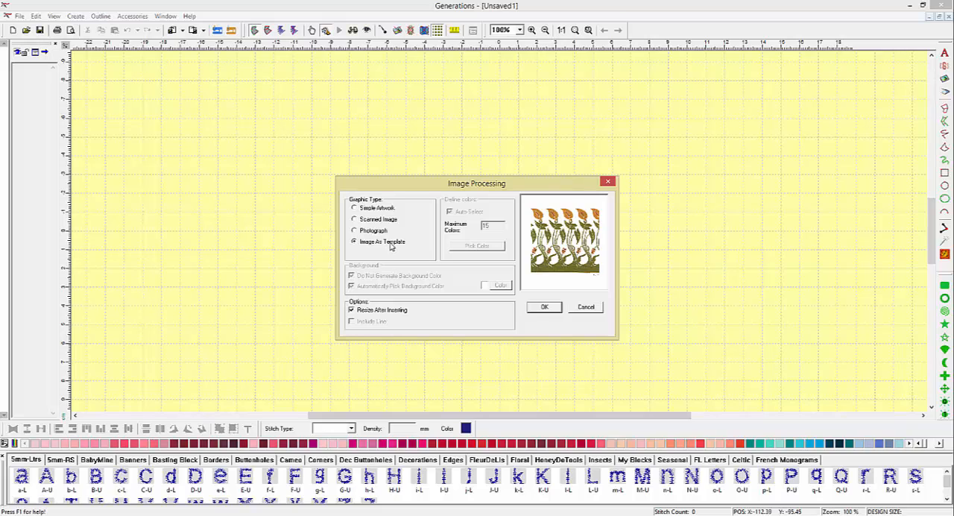
pyautogui.click(537, 311)
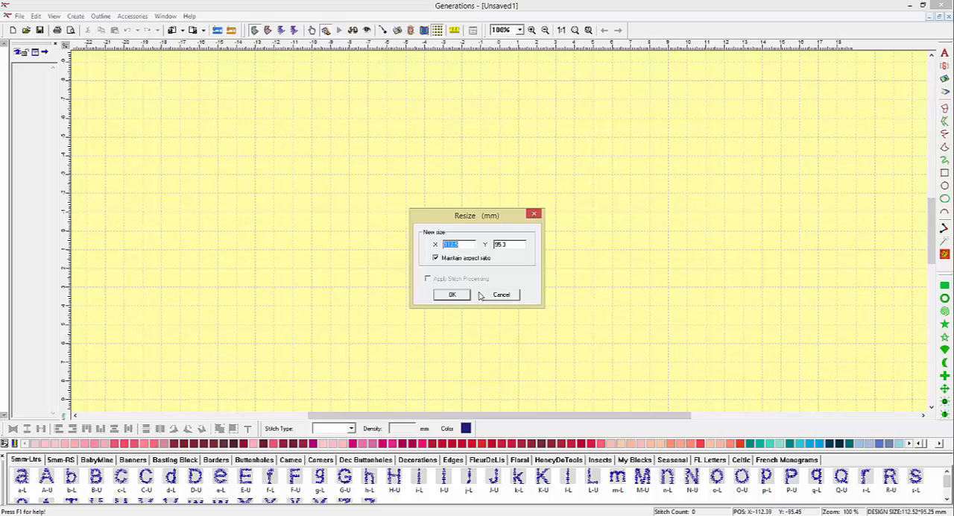
pyautogui.doubleClick(499, 243)
pyautogui.write('95.2')
pyautogui.press('BackSpace')
pyautogui.press('BackSpace')
pyautogui.press('BackSpace')
pyautogui.press('BackSpace')
pyautogui.write('150')
pyautogui.press('Return')
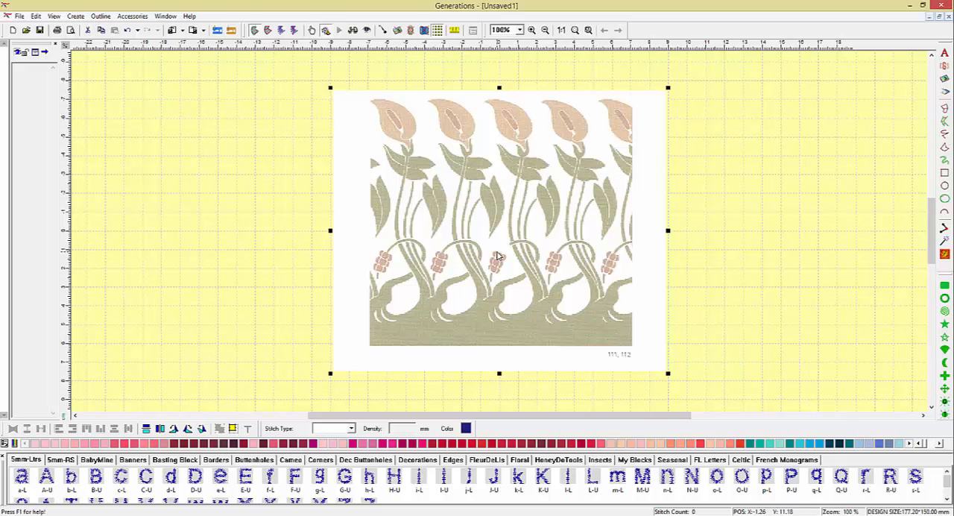